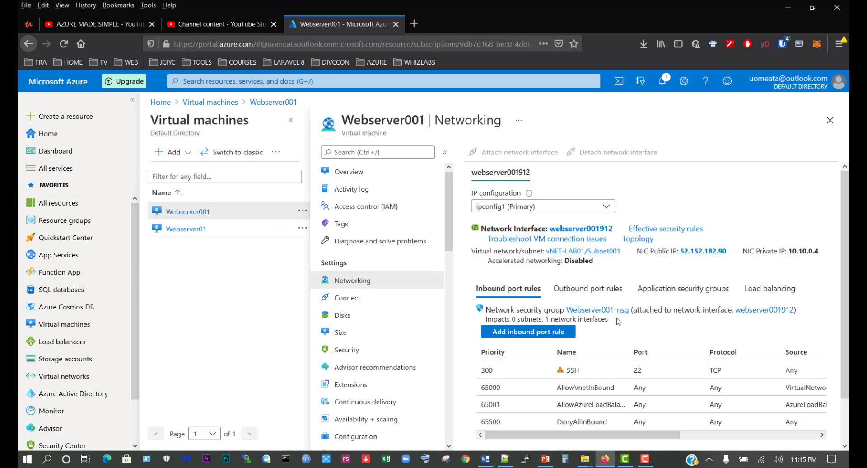
Step: Examine Webserver001's inbound port rules, including each rule's port, protocol, source, destination and action
scroll(628, 287, "down", 2)
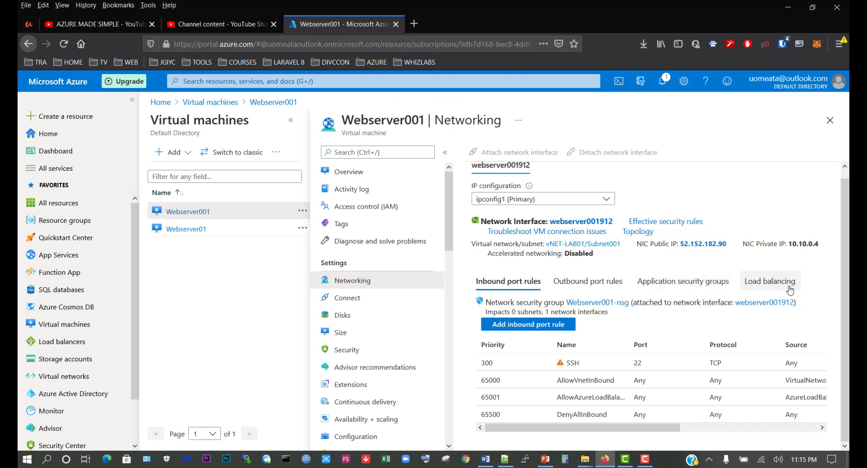
scroll(722, 287, "up", 1)
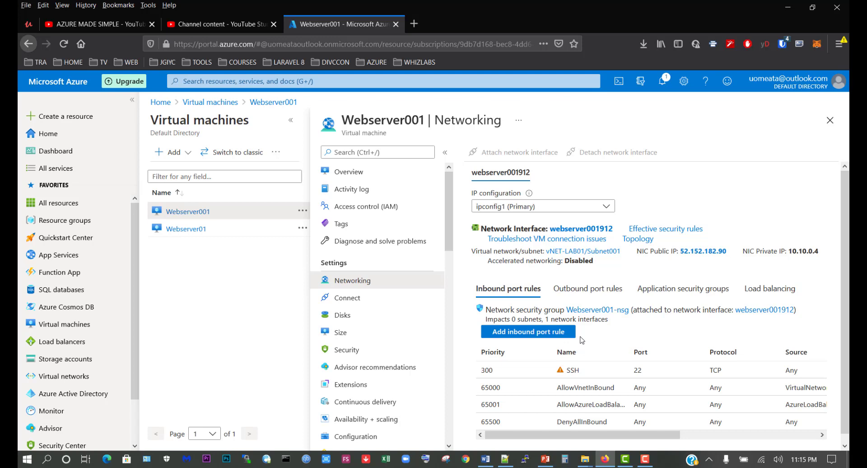
scroll(582, 339, "down", 1)
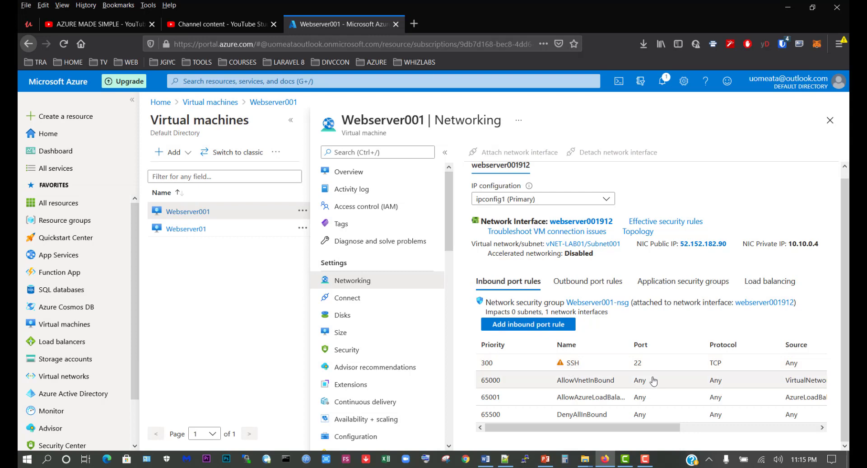
right_click(637, 368)
left_click(676, 333)
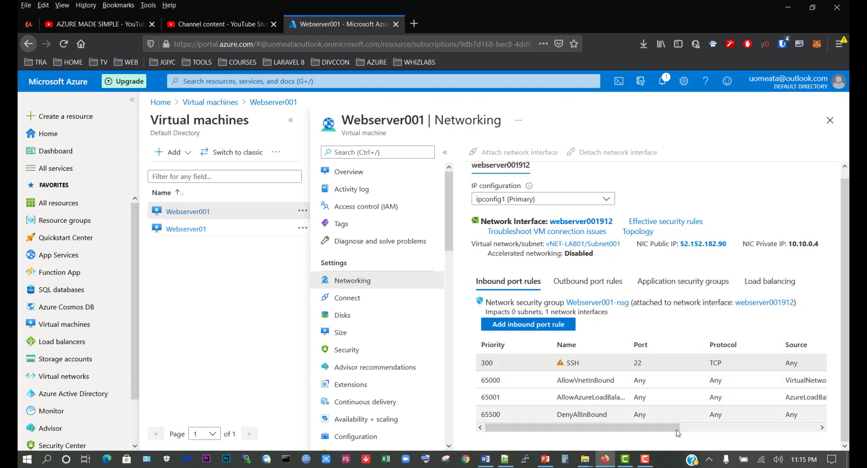
left_click_drag(674, 427, 772, 430)
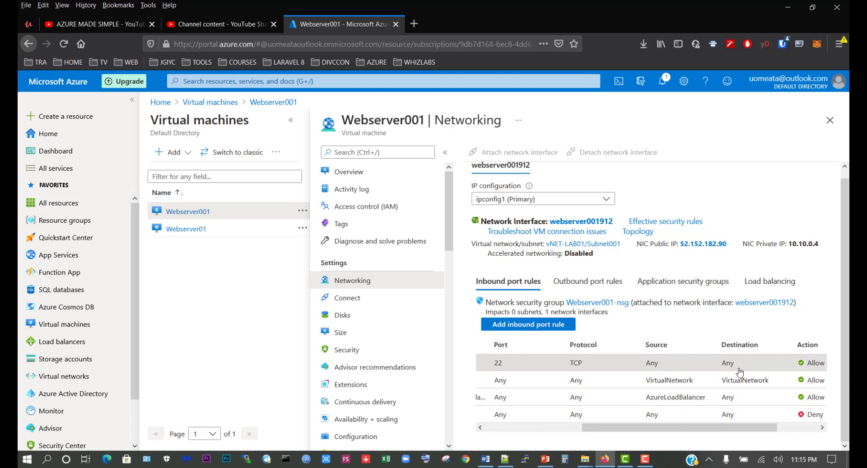
left_click_drag(740, 427, 781, 428)
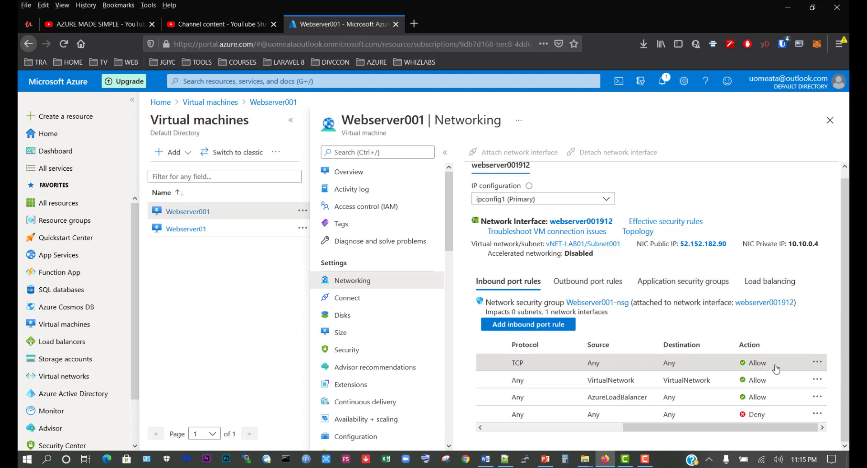
left_click_drag(763, 427, 781, 428)
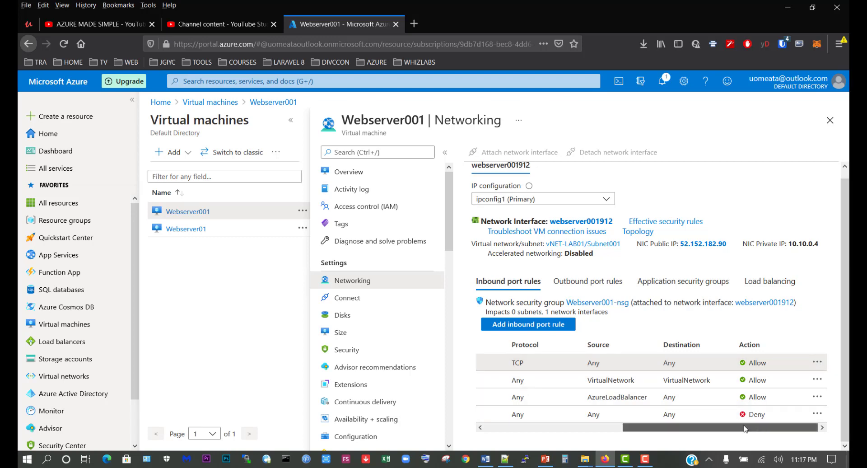
left_click_drag(753, 427, 578, 426)
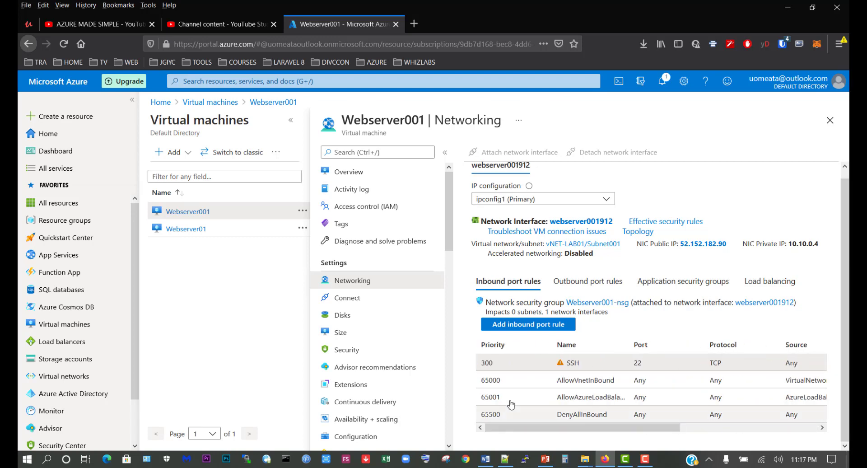
Step: Return to the virtual machines list, open Webserver001's overview and copy its public IP address
left_click(830, 120)
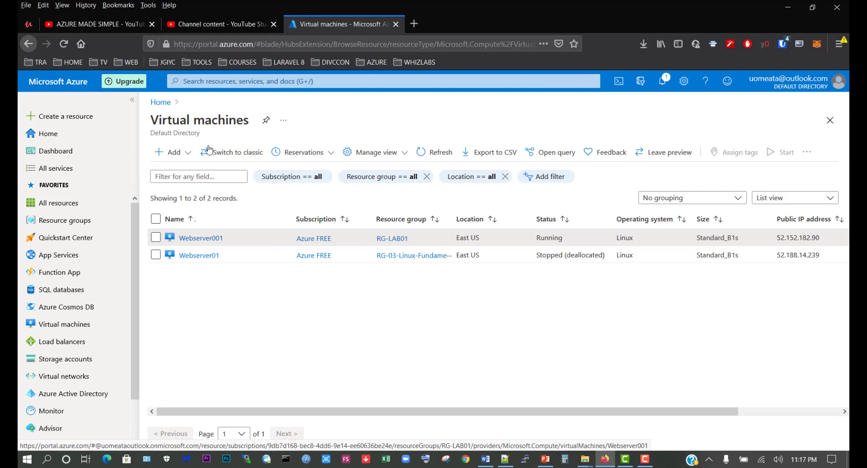
left_click(201, 238)
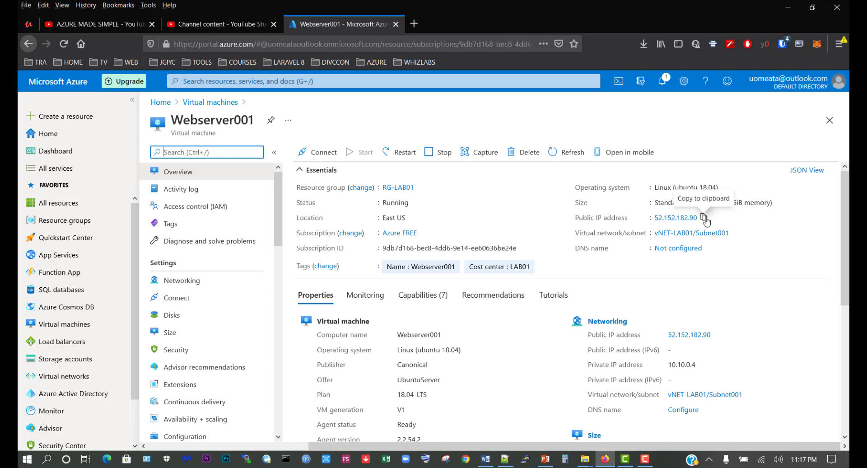
left_click(703, 217)
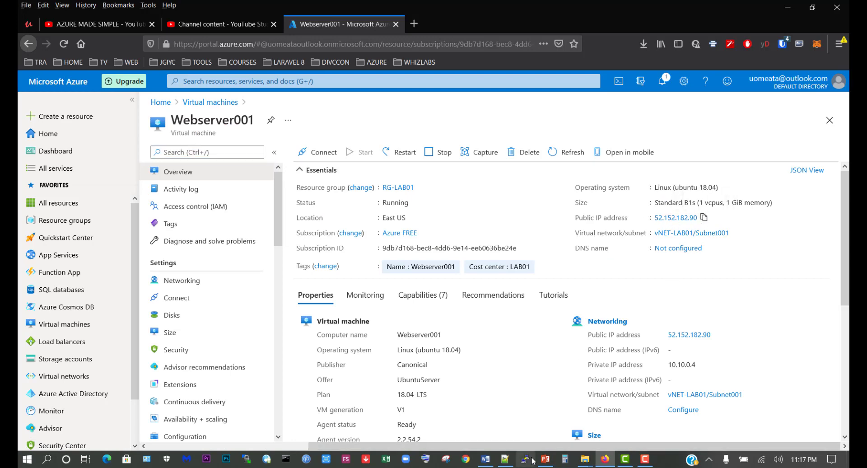
left_click(286, 458)
left_click_drag(352, 59, 566, 105)
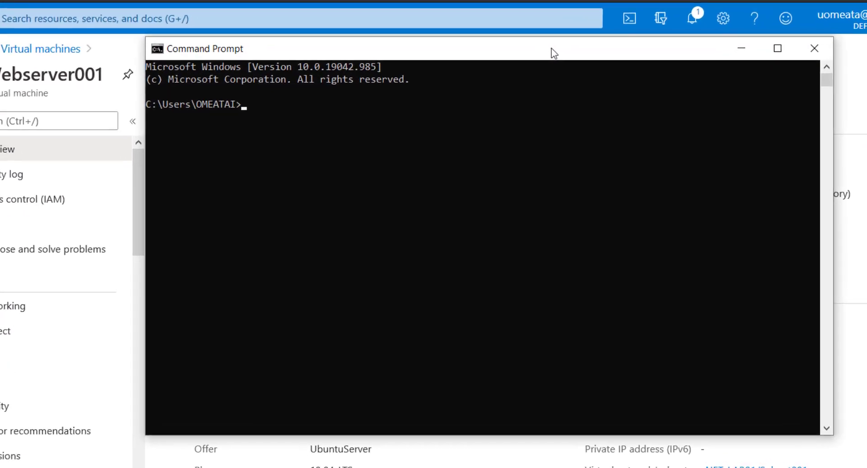
type("ssh")
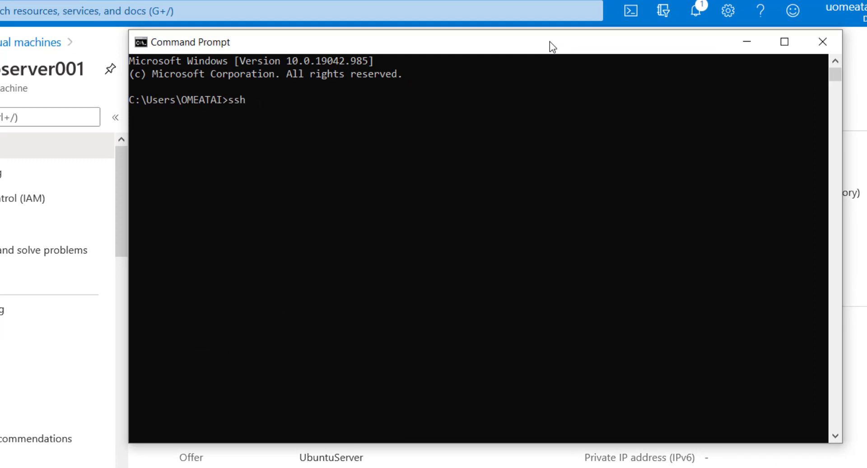
type(" azureadmin@")
key("ctrl+v")
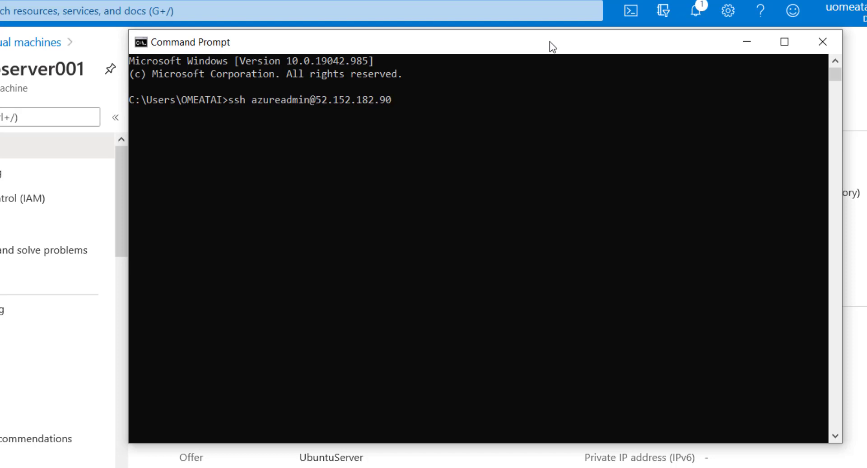
key("Return")
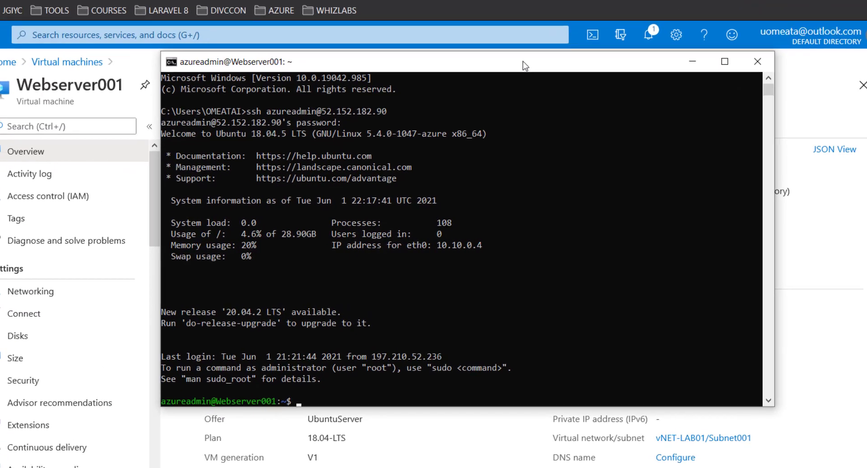
Step: Log in to the server with the account password and close the SSH session with "exit"
key("Return")
key("Return")
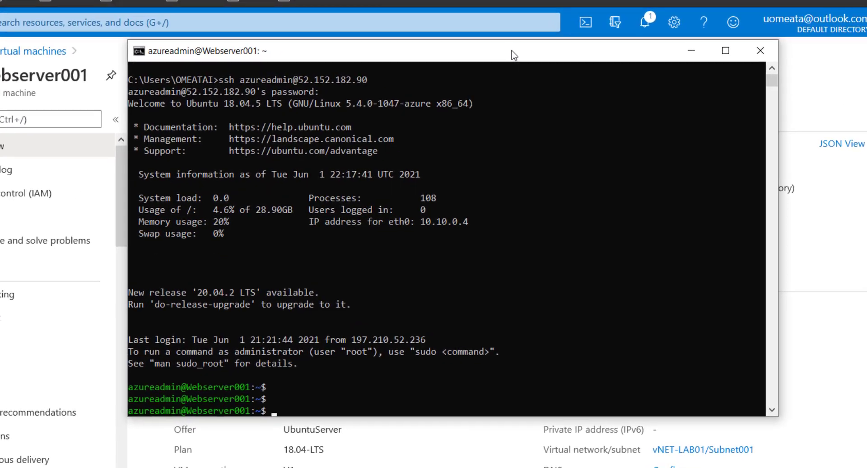
key("Return")
key("Return")
key("Return")
scroll(523, 266, "down", 3)
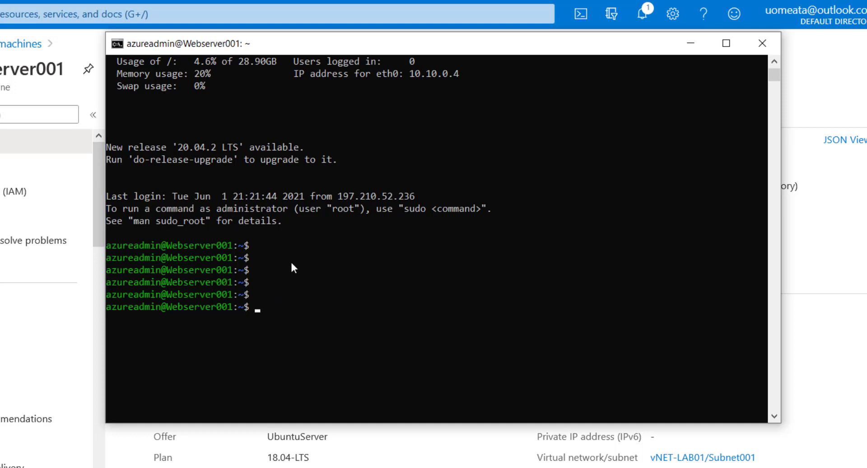
type("exit")
key("Return")
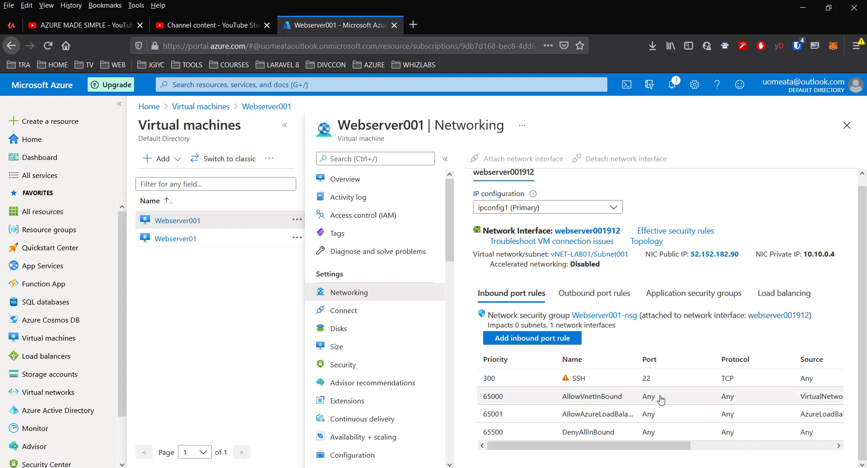
Step: Delete the SSH inbound security rule from Webserver001's networking settings and reload the portal page
scroll(795, 379, "right", 5)
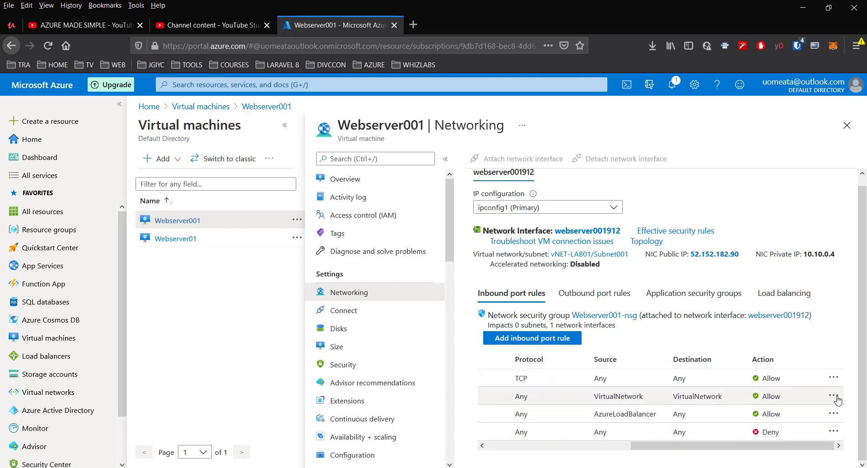
left_click(833, 378)
left_click(764, 395)
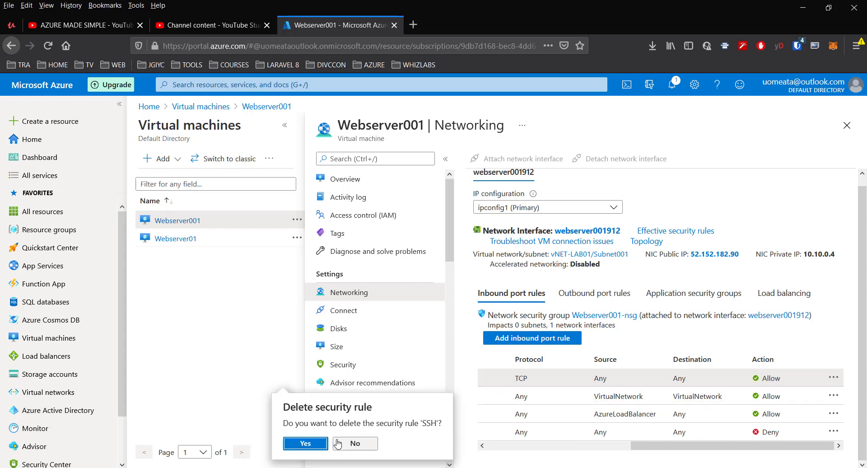
left_click(318, 443)
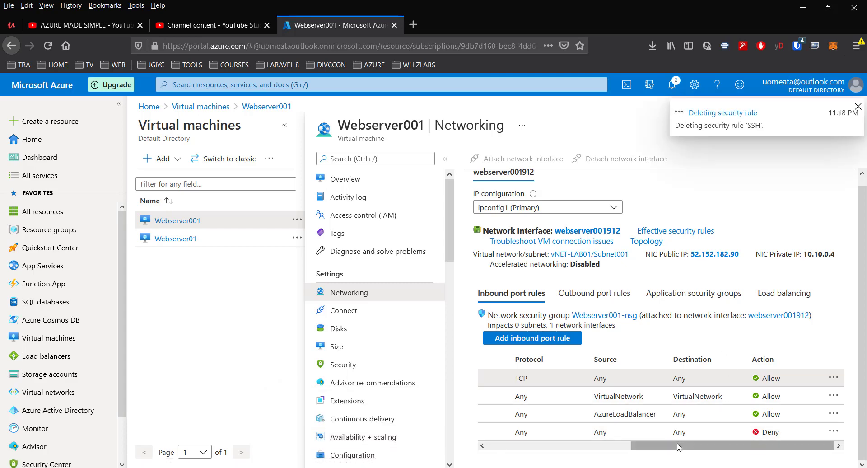
left_click_drag(679, 446, 498, 447)
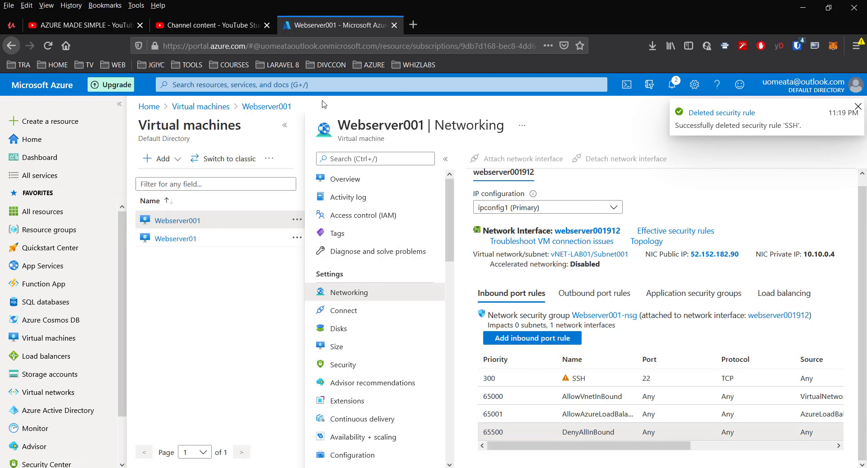
left_click(48, 46)
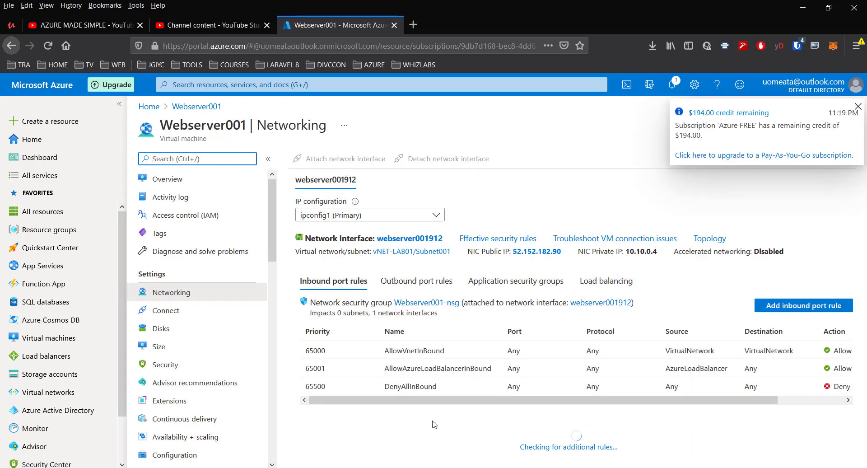
key("alt+Tab")
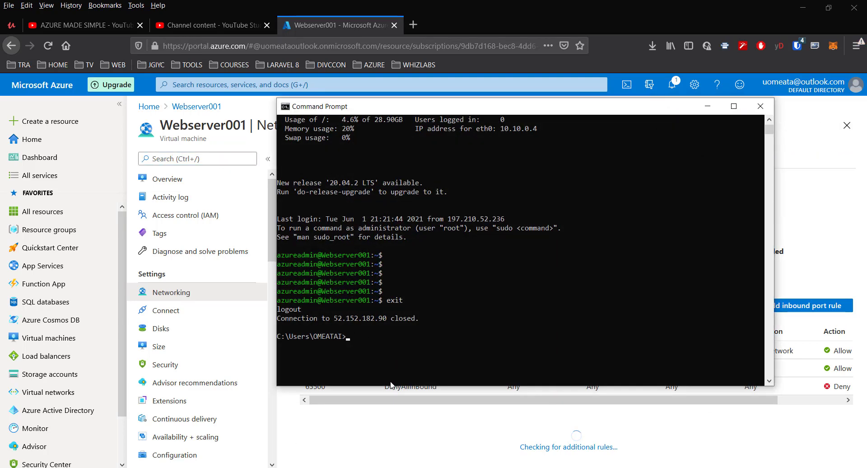
key("Up")
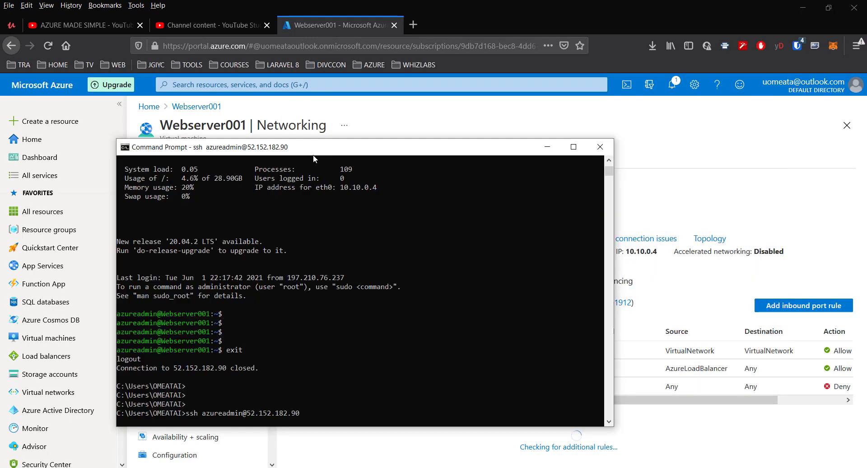
left_click_drag(315, 156, 331, 138)
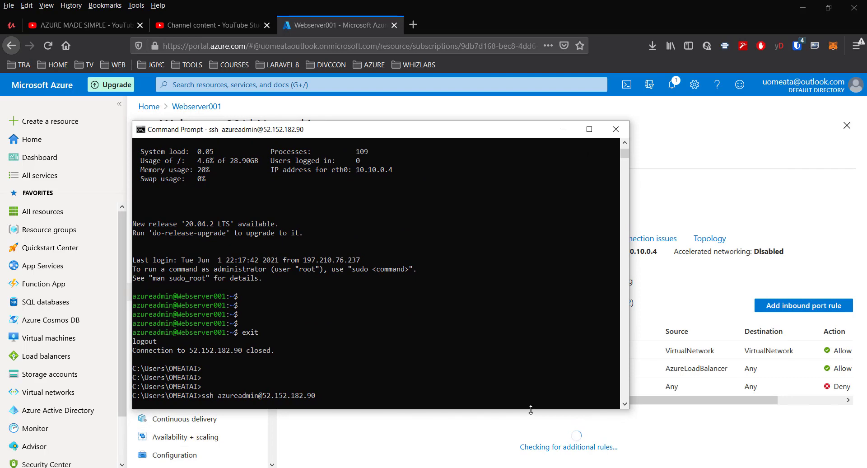
left_click_drag(531, 409, 535, 434)
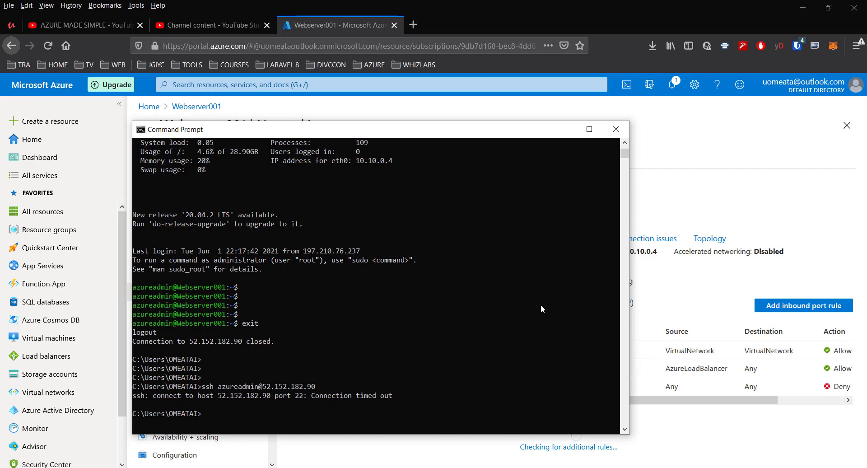
left_click(564, 130)
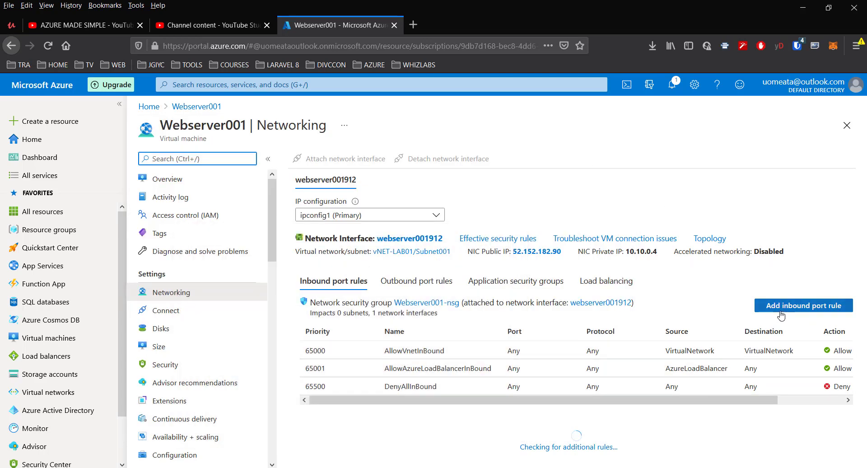
Step: Start a new inbound security rule for Webserver001-nsg with service SSH and priority 200
left_click(802, 309)
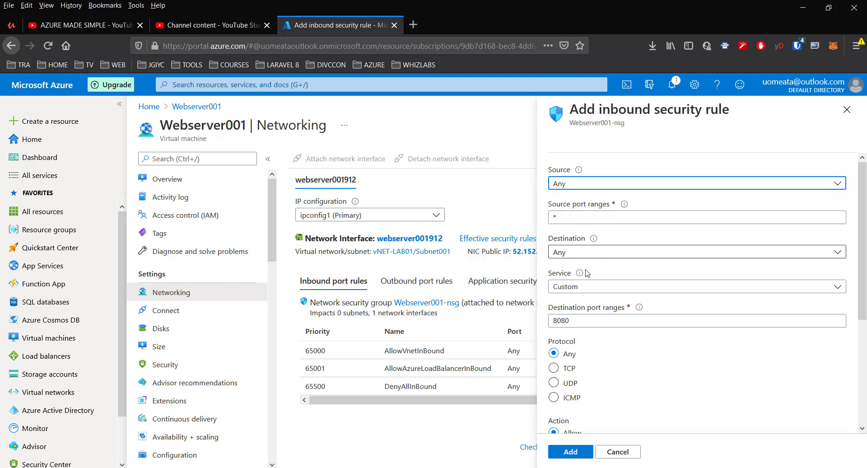
left_click(574, 286)
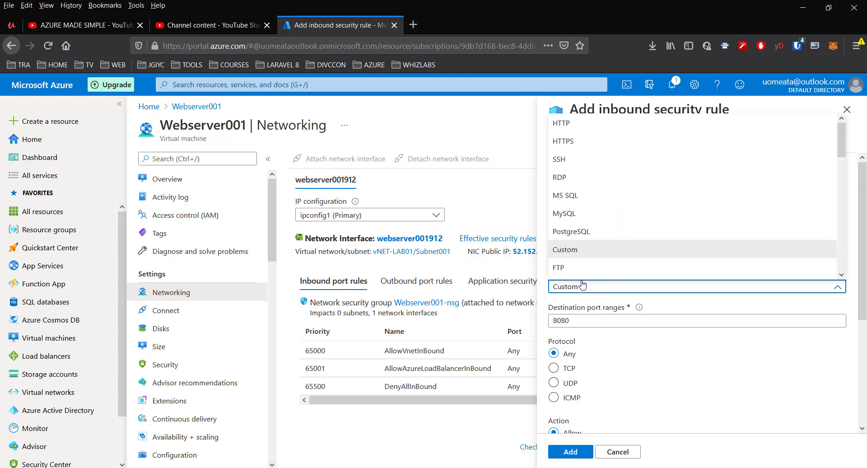
left_click(577, 164)
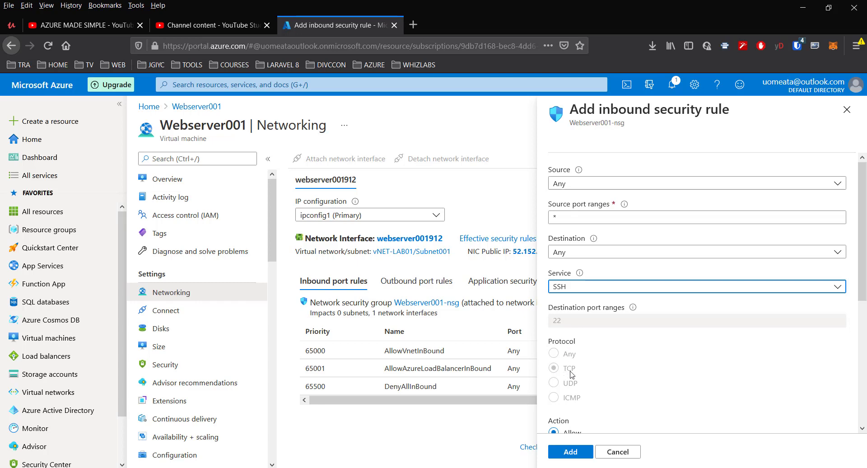
scroll(641, 371, "down", 2)
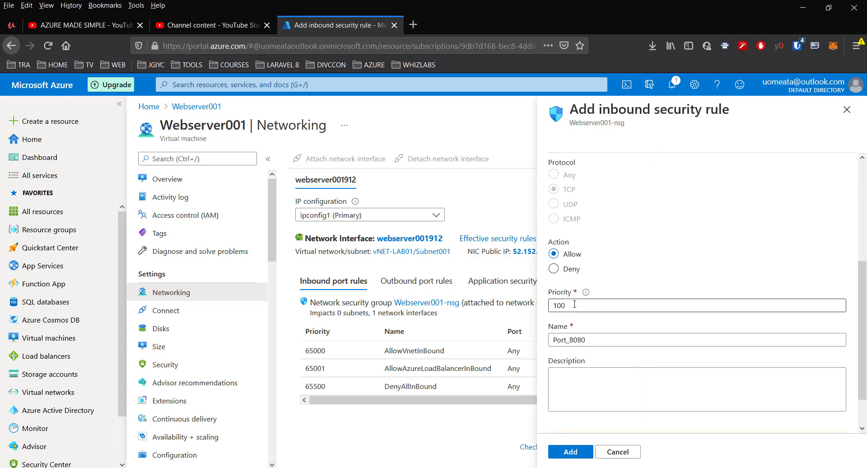
left_click_drag(557, 305, 550, 296)
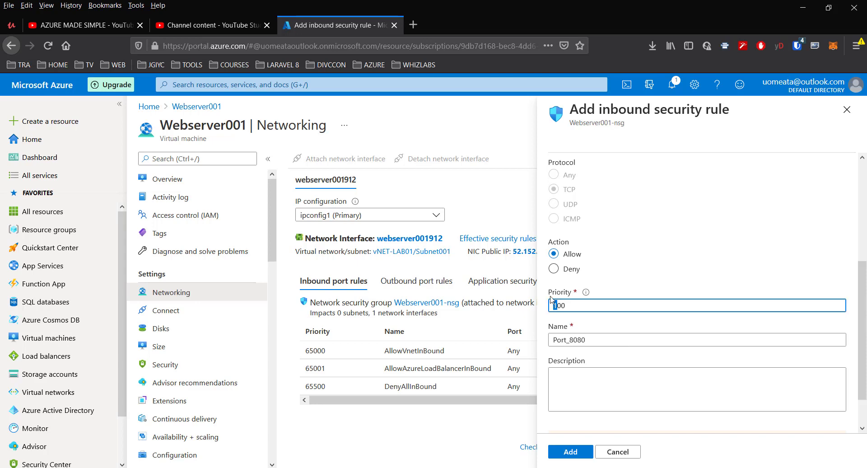
type("2")
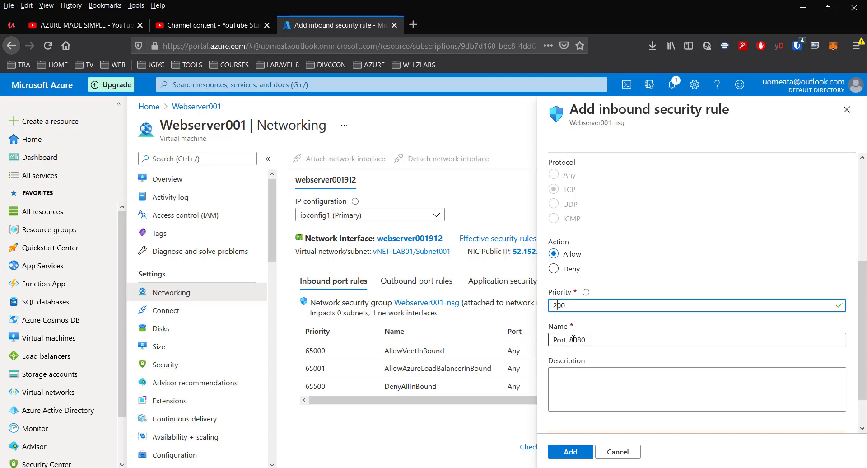
Step: Name the new inbound security rule Allow_SSH_traffic_Inbound
left_click_drag(589, 339, 526, 337)
type("Allow_")
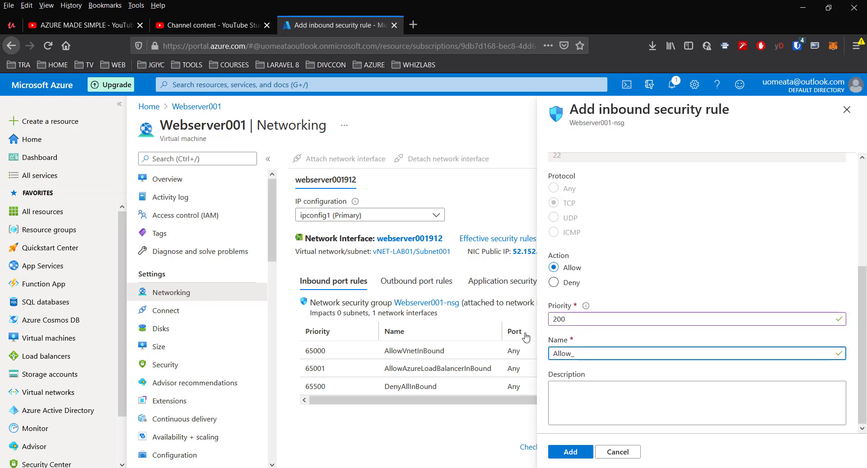
type("SSH_traffic_Inbound")
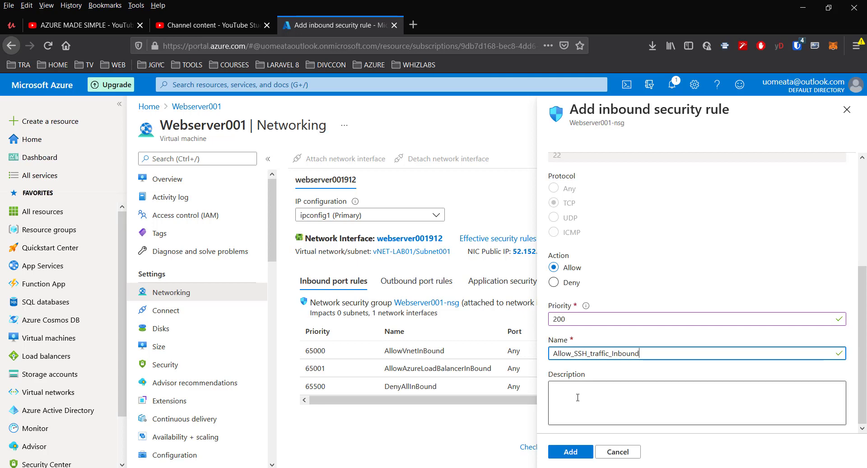
Step: Reuse the rule name Allow_SSH_traffic_Inbound as the description and add the inbound security rule to Webserver001-nsg
left_click(578, 397)
left_click_drag(649, 354, 529, 354)
key("ctrl+c")
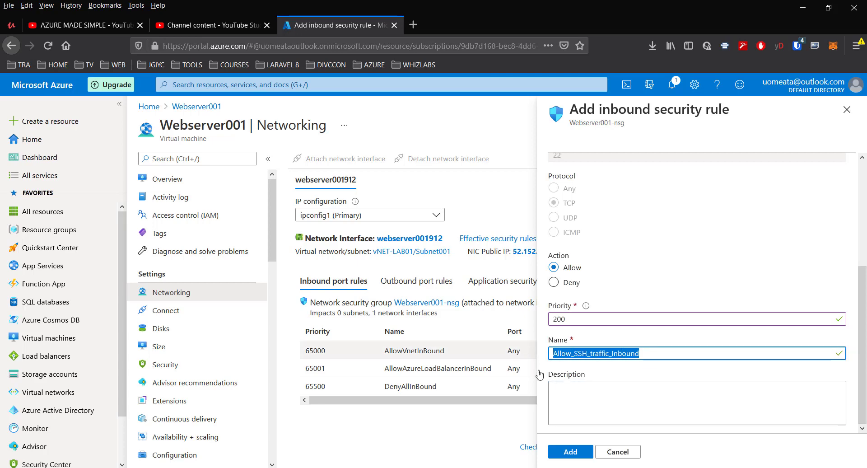
left_click(574, 397)
key("ctrl+v")
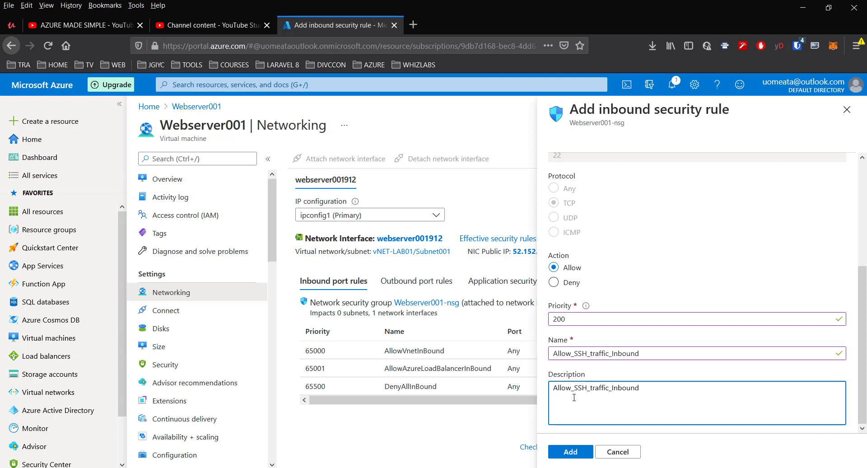
left_click(567, 456)
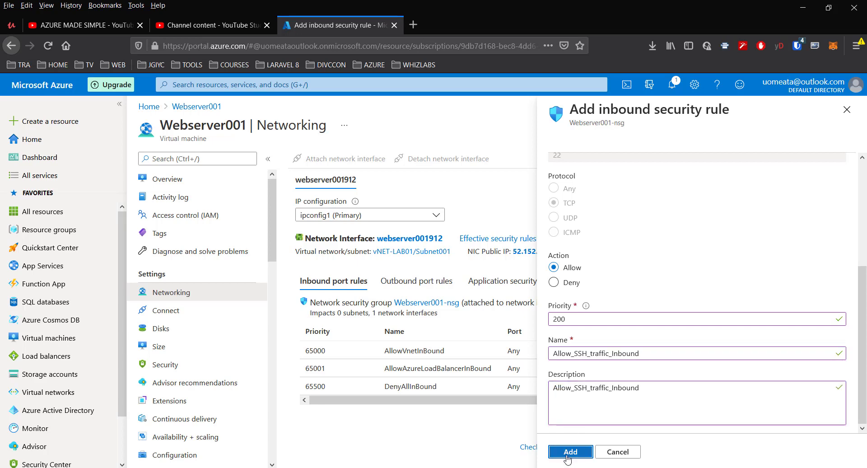
left_click(568, 456)
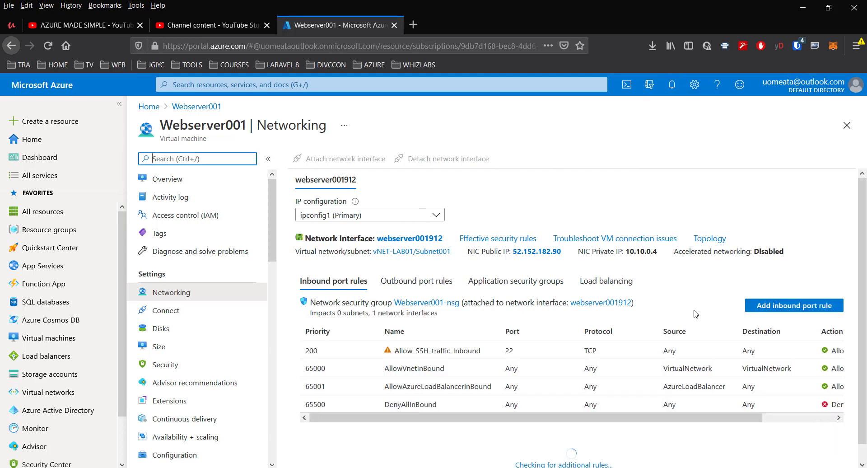
scroll(695, 314, "down", 1)
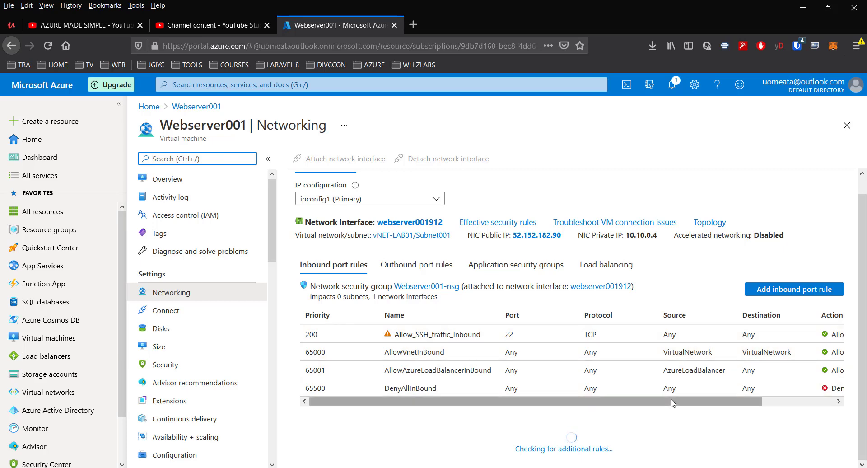
left_click_drag(672, 401, 743, 401)
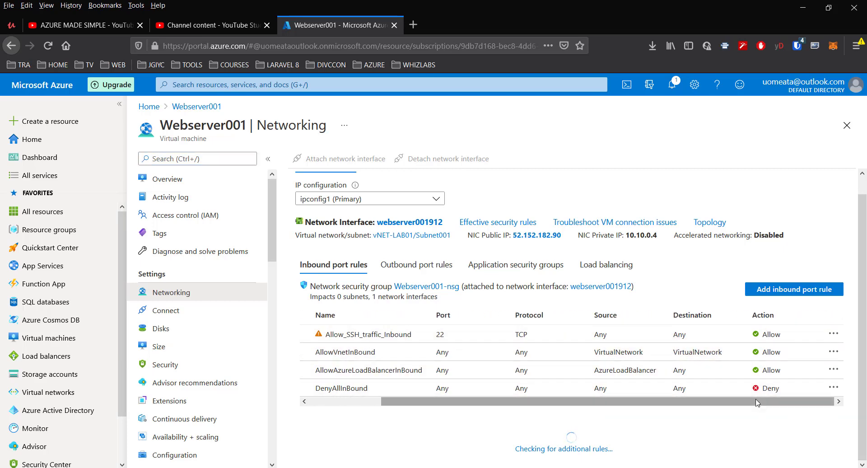
left_click_drag(630, 401, 558, 400)
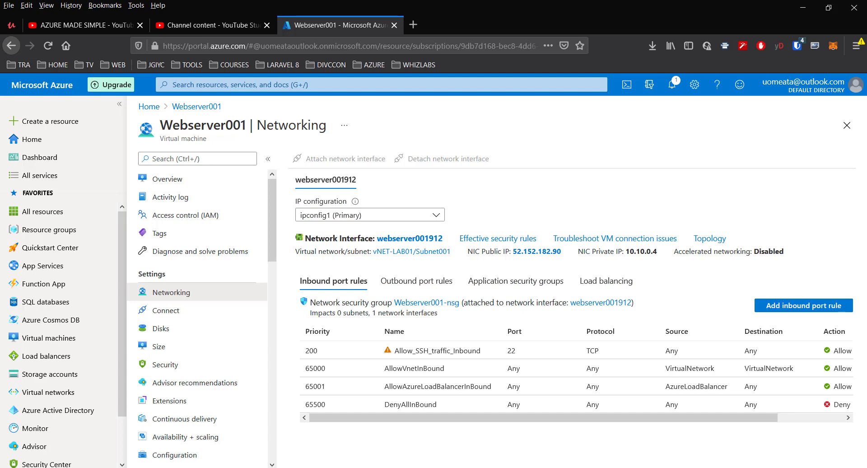
Step: Switch to Command Prompt and log in to the VM over SSH by entering the azureadmin account password
key("alt+Tab")
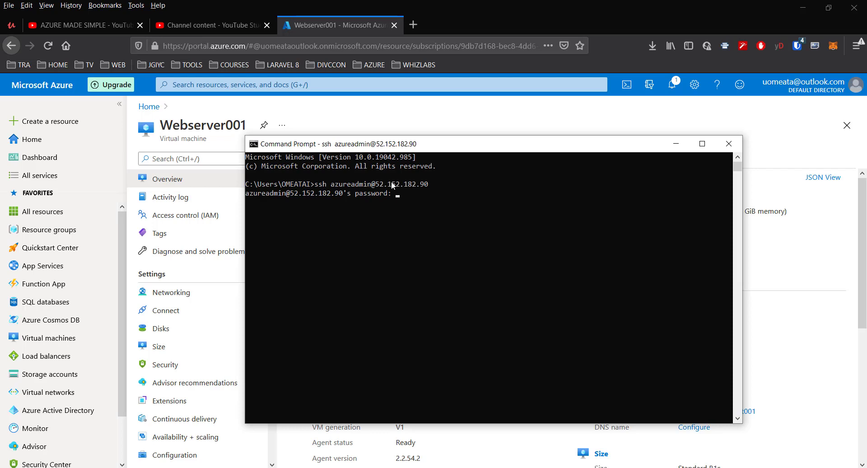
key("Return")
key("Return")
key("Return")
key("Return")
key("Return")
key("Return")
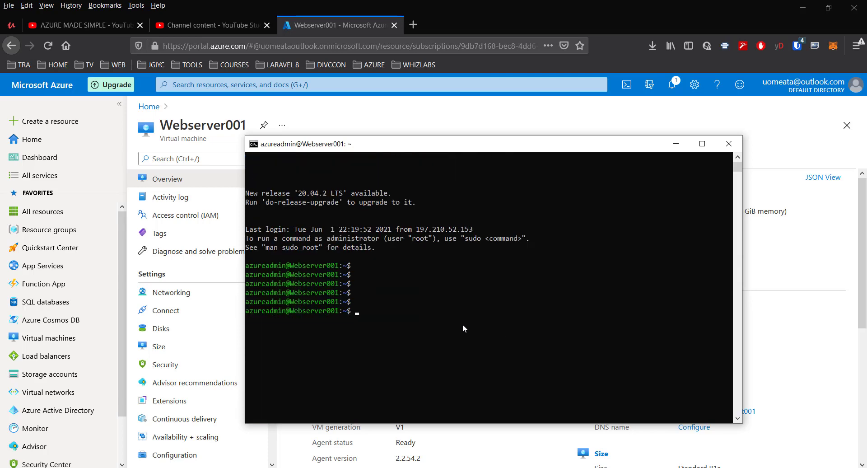
Step: Run "ping -c 3 google.com" in the Webserver001 shell to test the VM's outbound connectivity
type("ping -c 3 google.com")
key("Return")
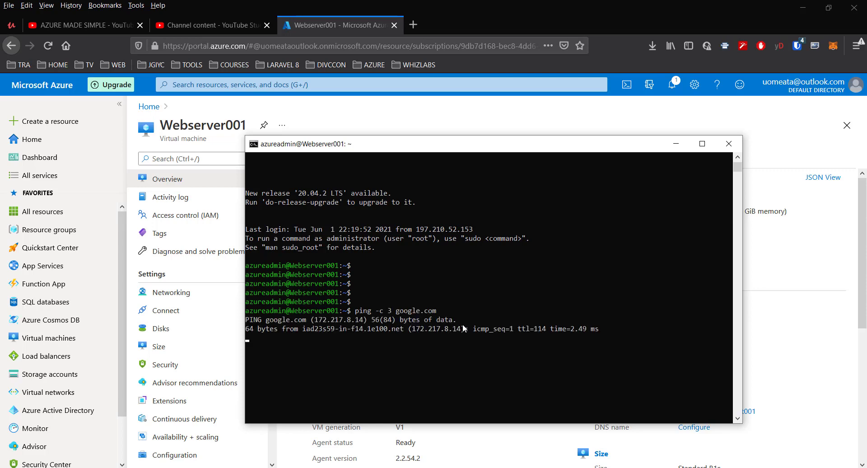